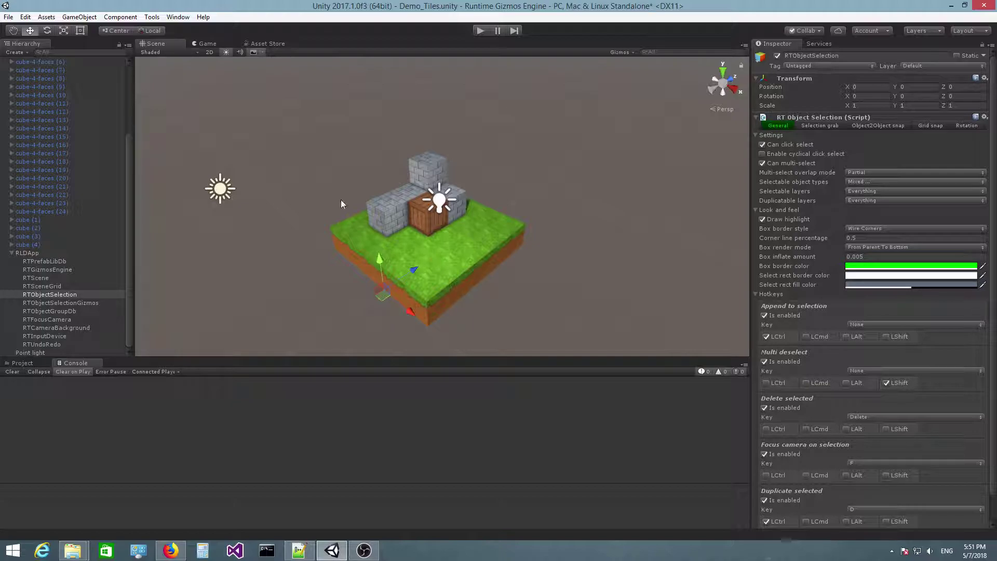
Step: Select RTObjectSelection in the Hierarchy to show its RT Object Selection (Script) settings
left_click(51, 295)
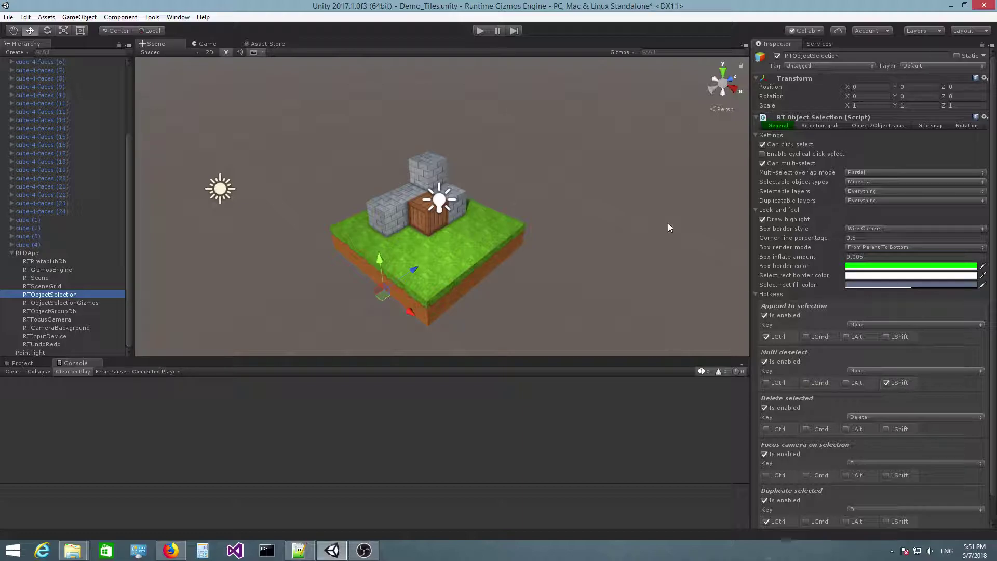
Step: Run the Demo_Tiles scene in play mode
left_click(480, 31)
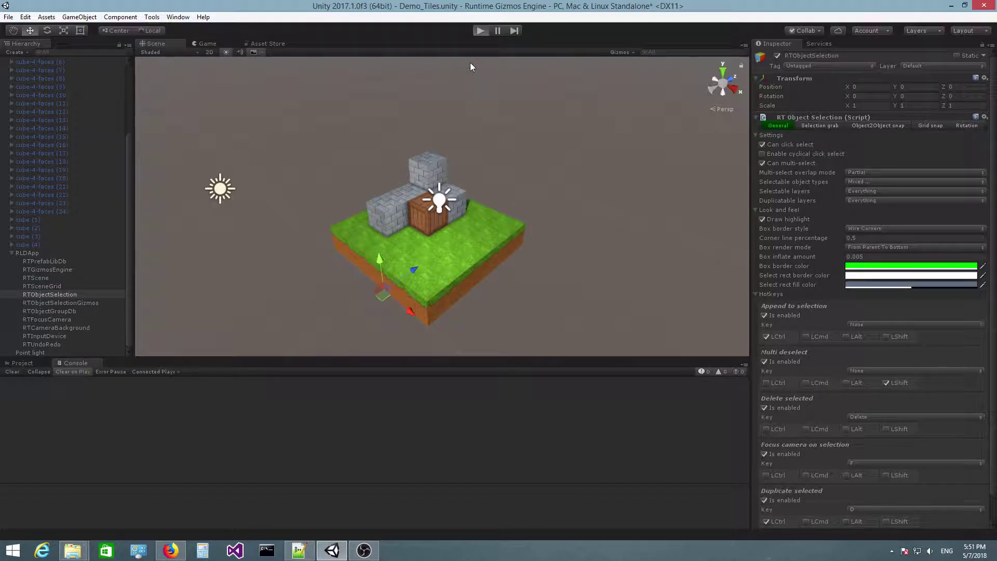
left_click(481, 31)
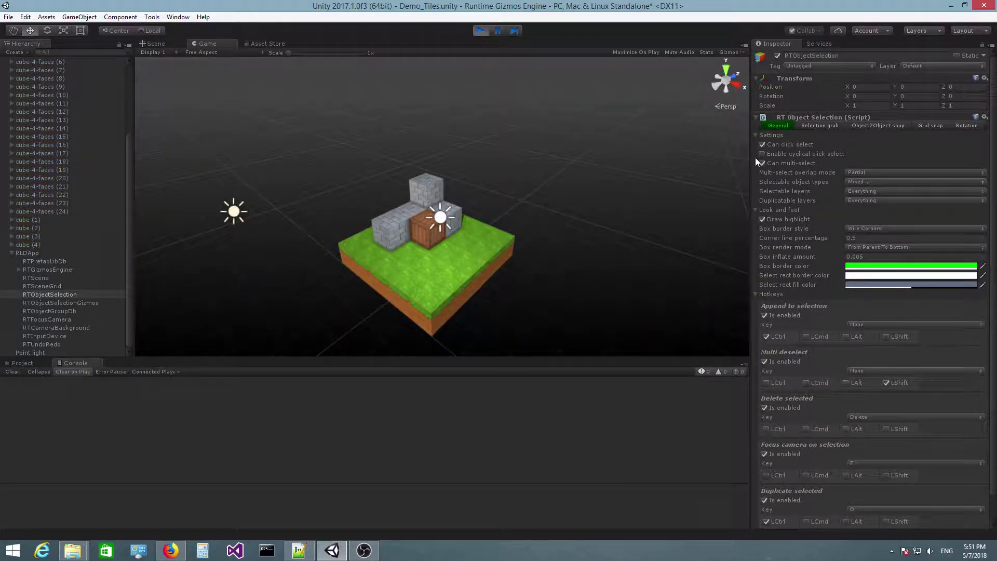
scroll(510, 223, "up", 4)
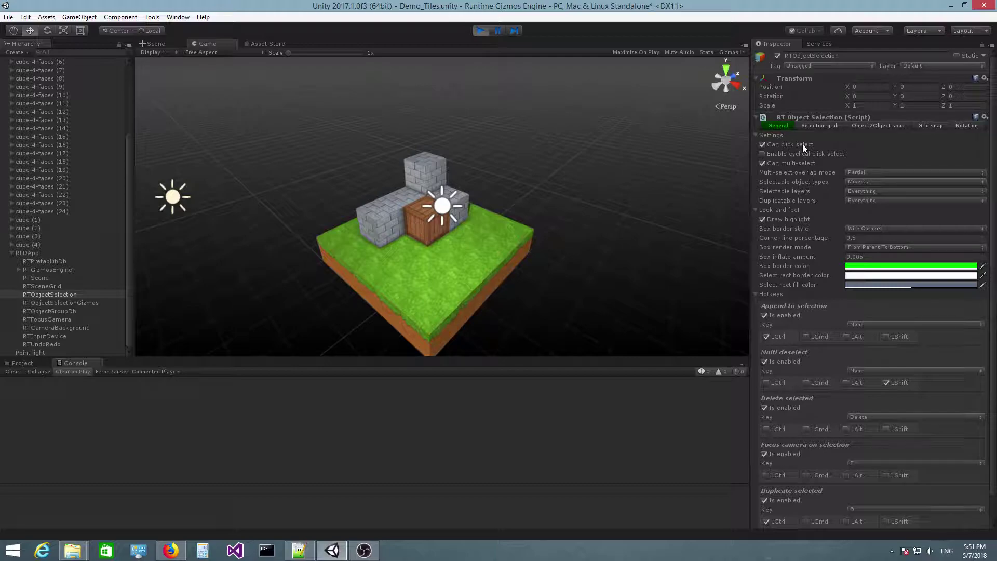
scroll(507, 242, "down", 2)
Step: Drag a grass tile across the block, deselect it, then disable Can click select
left_click(515, 236)
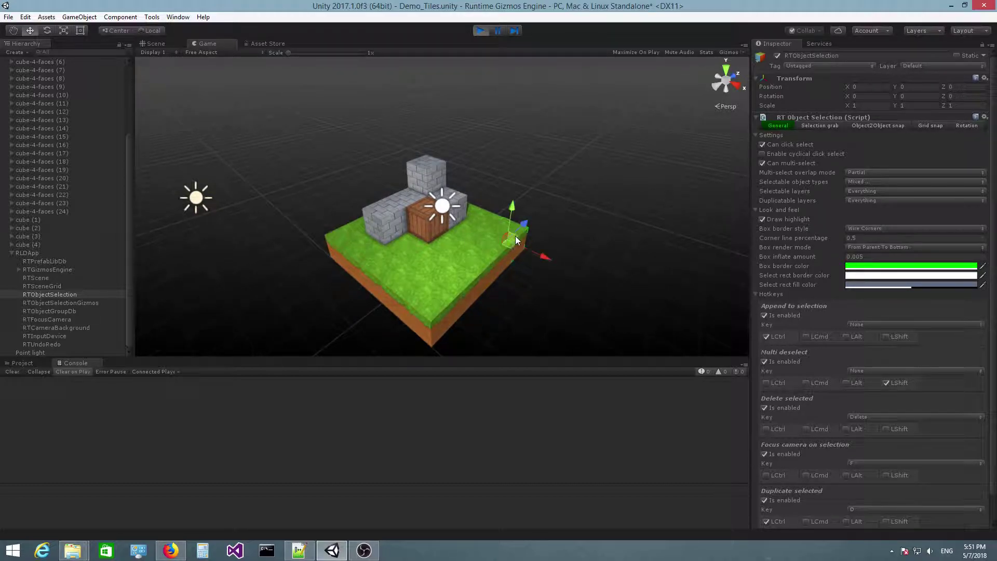
left_click_drag(515, 236, 550, 228)
left_click(597, 229)
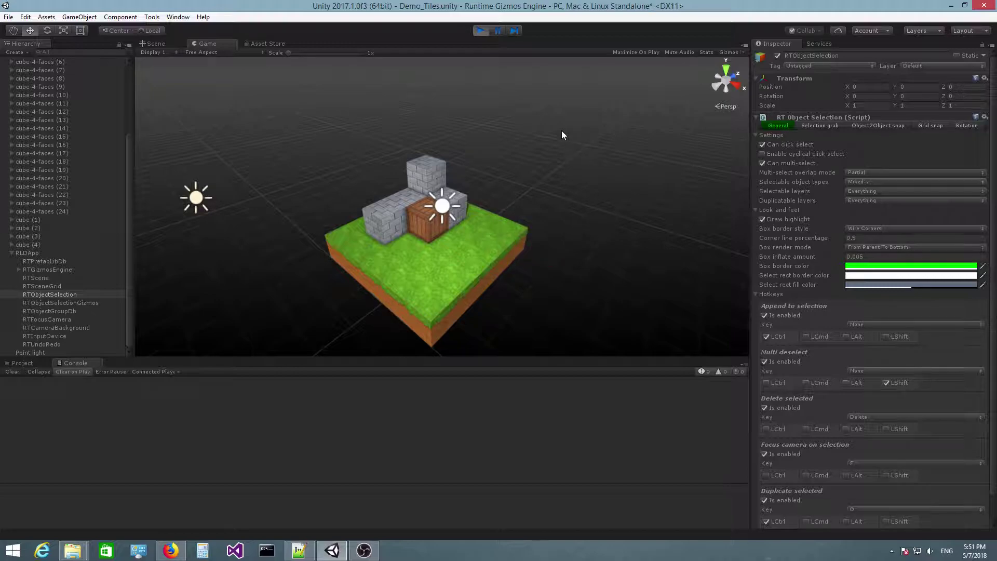
left_click(781, 144)
Step: Drag a selection rectangle over the tiles, then disable Can multi-select
left_click_drag(621, 111, 550, 206)
left_click(786, 164)
Step: Open the Selectable object types list, close it, and select a grass tile
left_click(854, 182)
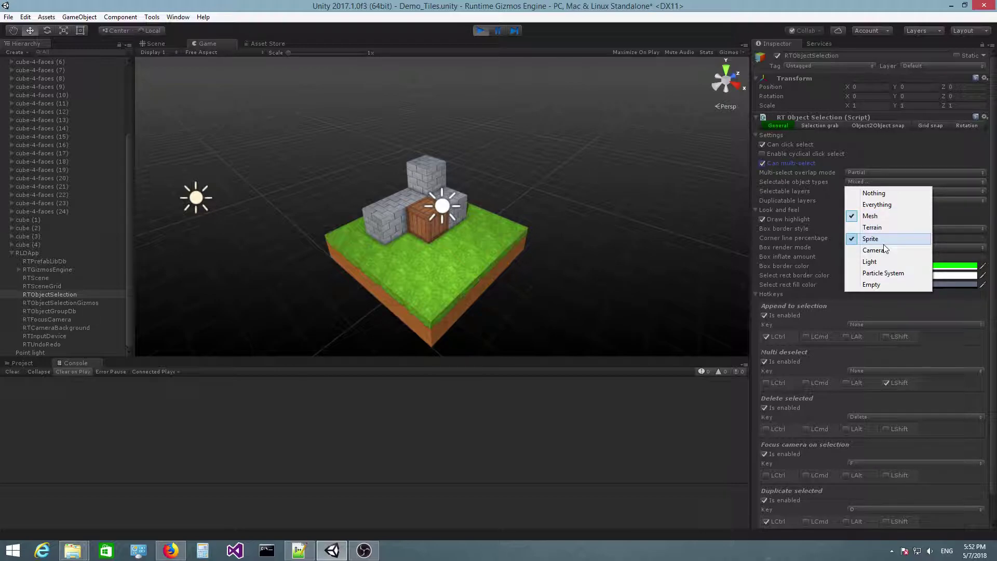
left_click(552, 263)
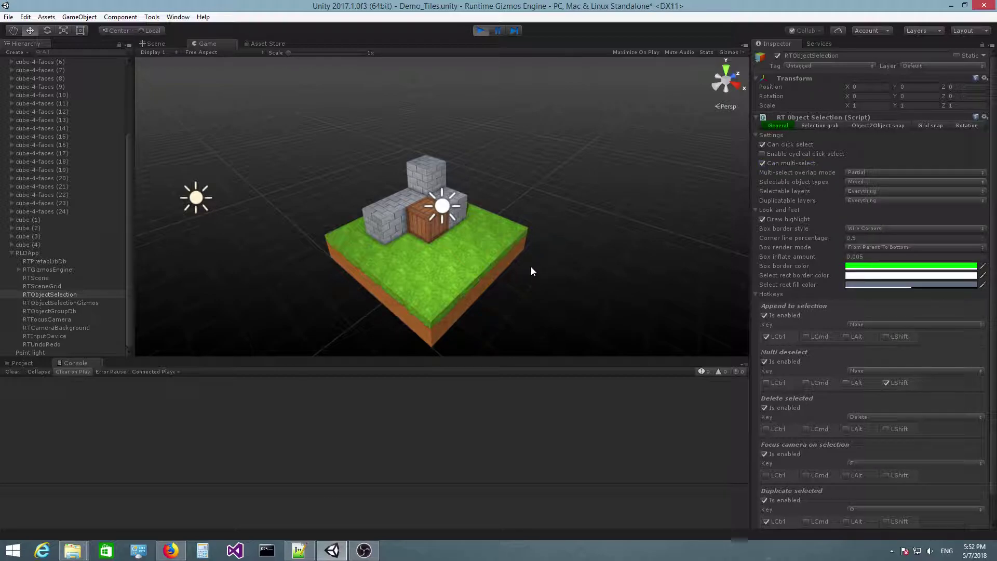
left_click(477, 266)
Step: Remove Mesh from the selectable object types, then re-enable Mesh
left_click(859, 183)
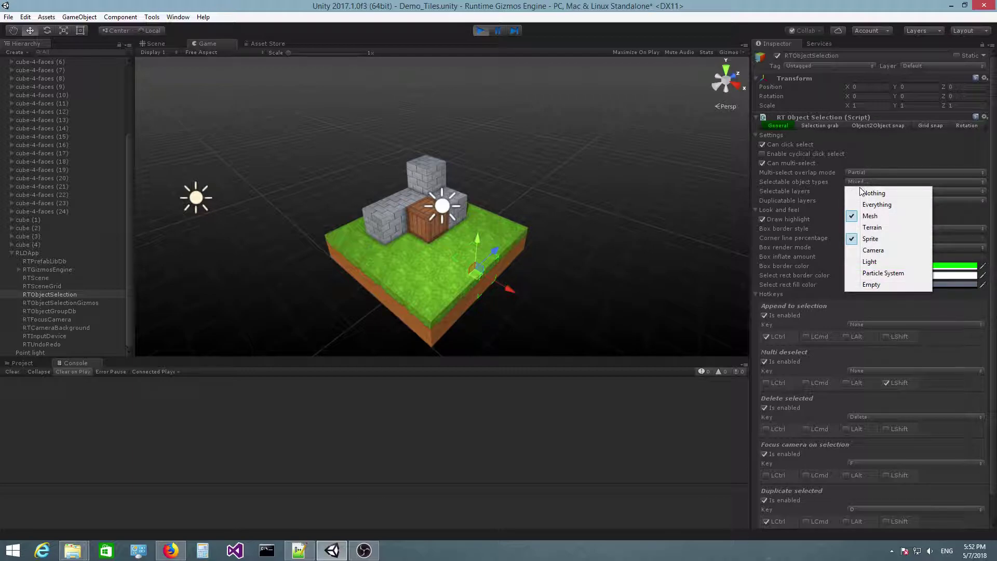
left_click(876, 221)
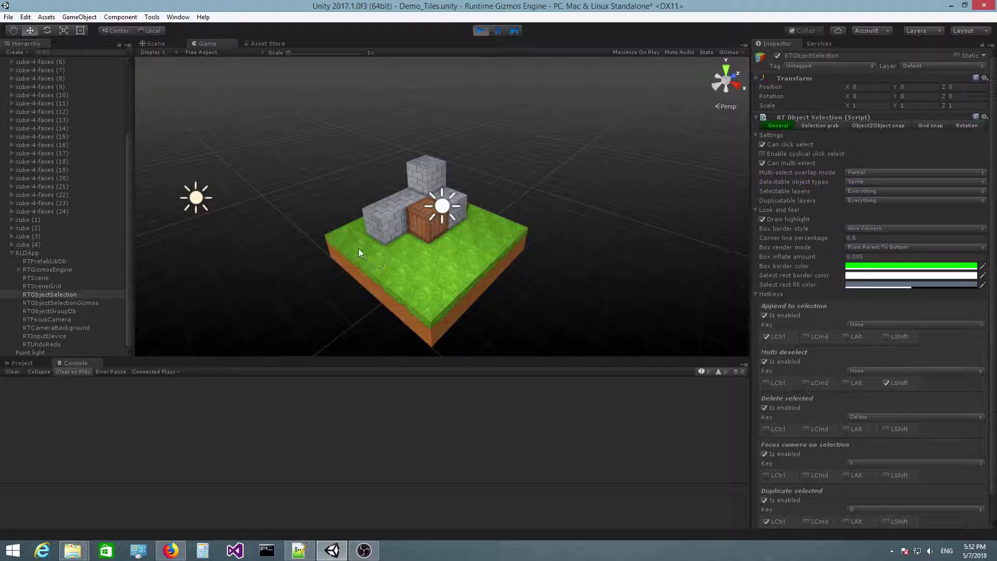
left_click(864, 185)
left_click(876, 219)
Step: Select the crate and add Light to the selectable object types
left_click(443, 210)
left_click(858, 182)
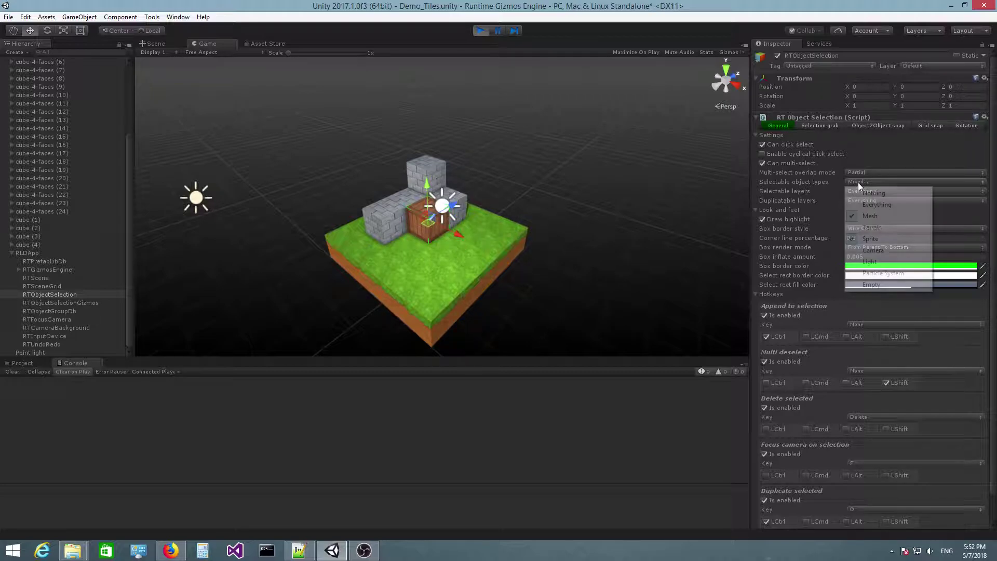
left_click(874, 262)
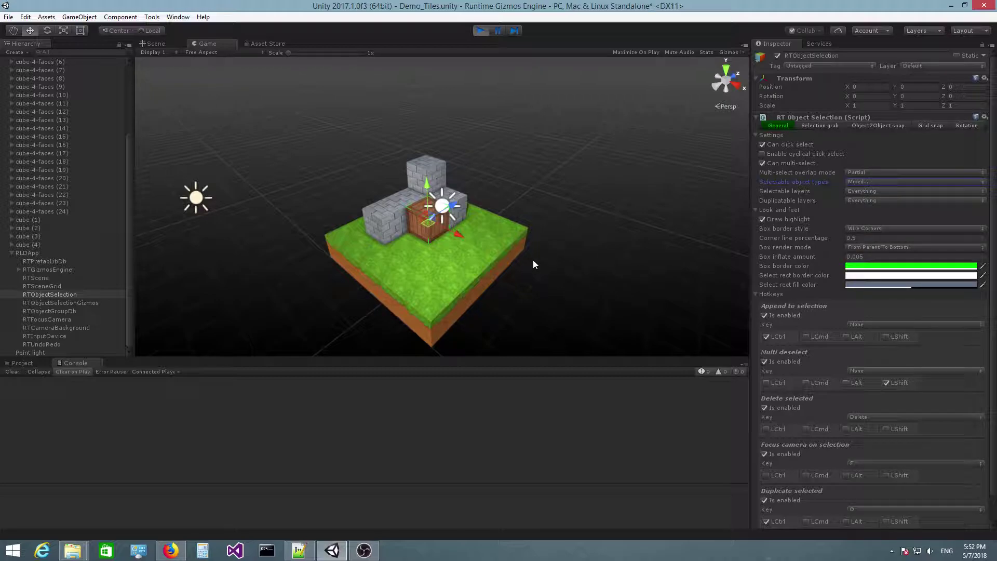
Step: Raise the point light above the crate and shift the sun light to the right
left_click(450, 217)
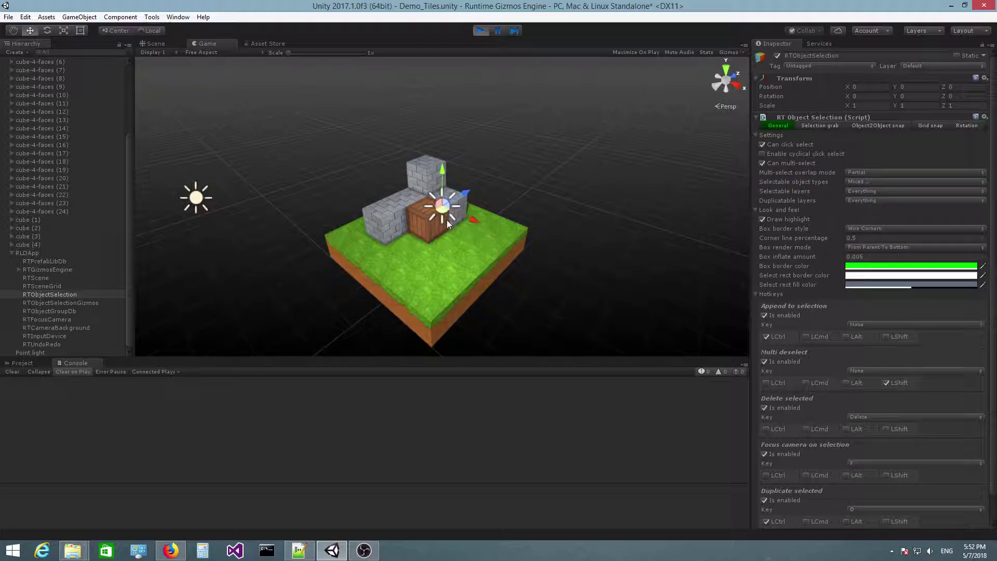
mouse_move(443, 211)
left_mouse_down()
mouse_move(433, 247)
mouse_move(428, 164)
mouse_move(427, 175)
mouse_move(388, 196)
mouse_move(442, 177)
mouse_move(434, 175)
mouse_move(442, 195)
mouse_move(454, 182)
mouse_move(437, 202)
left_mouse_up()
left_click(194, 197)
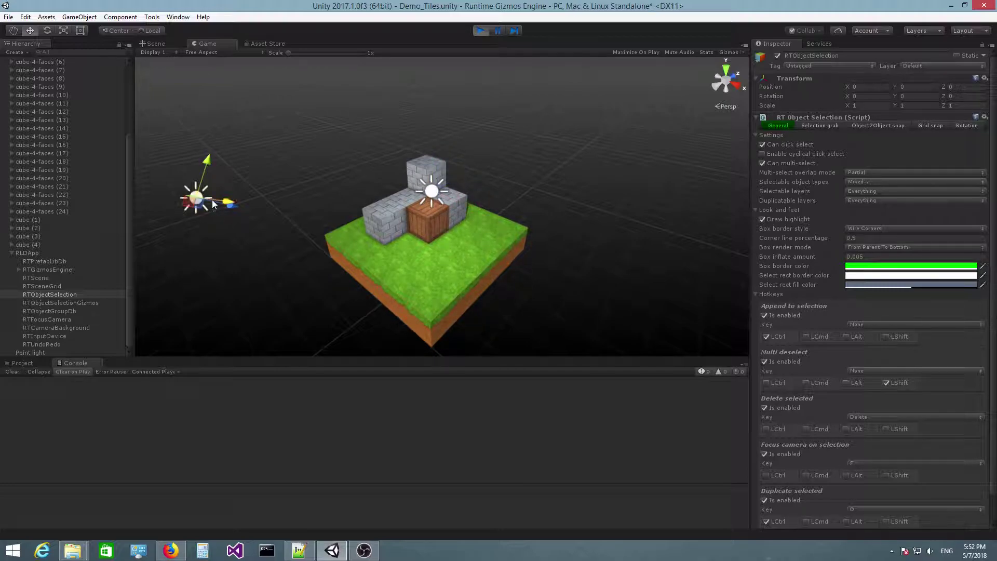
left_click_drag(227, 202, 238, 224)
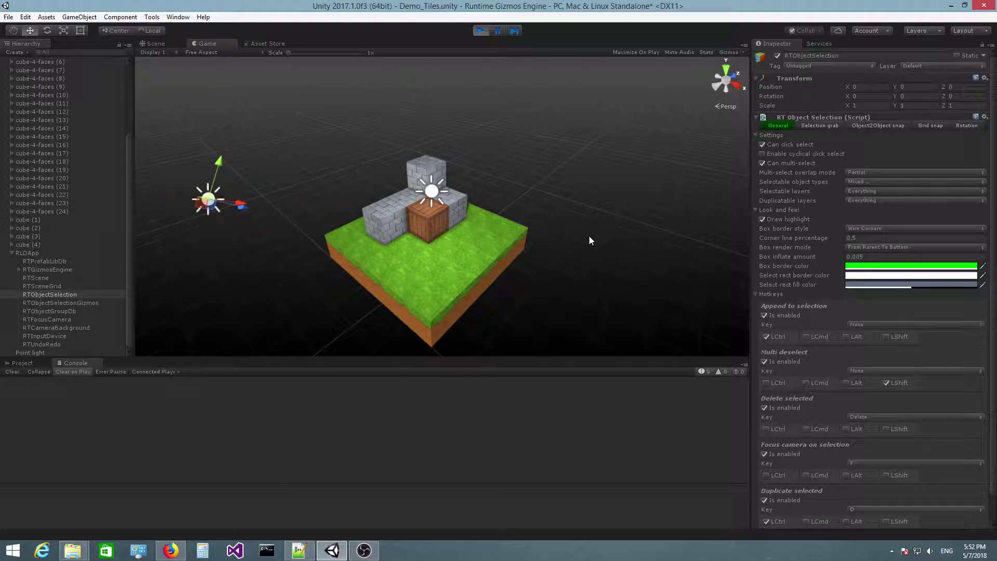
Step: Open the Selectable object types dropdown, showing Mesh, Sprite and Light enabled
left_click(857, 182)
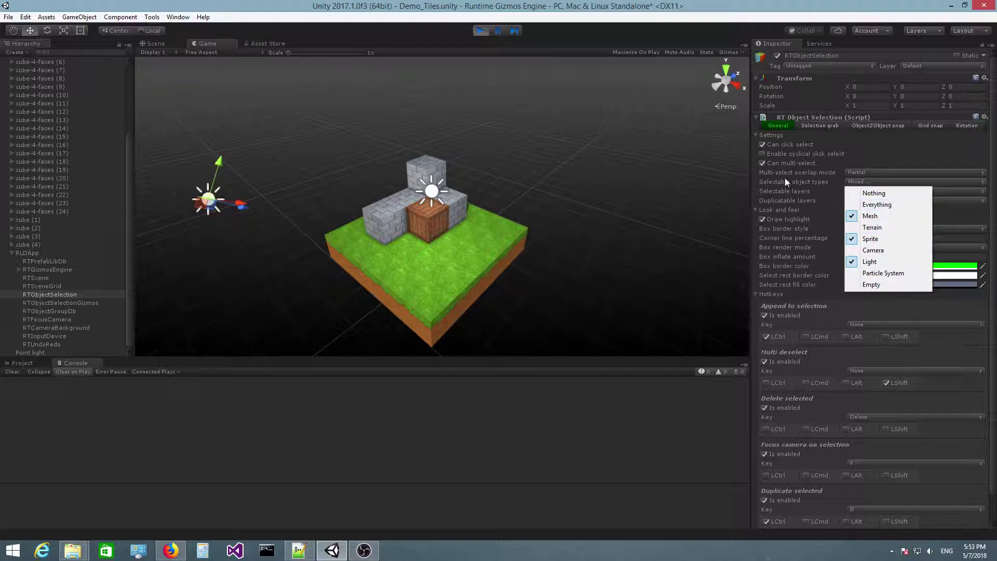
Step: Close the types list, box-select the tiles and cubes, then clear the selection
left_click(611, 255)
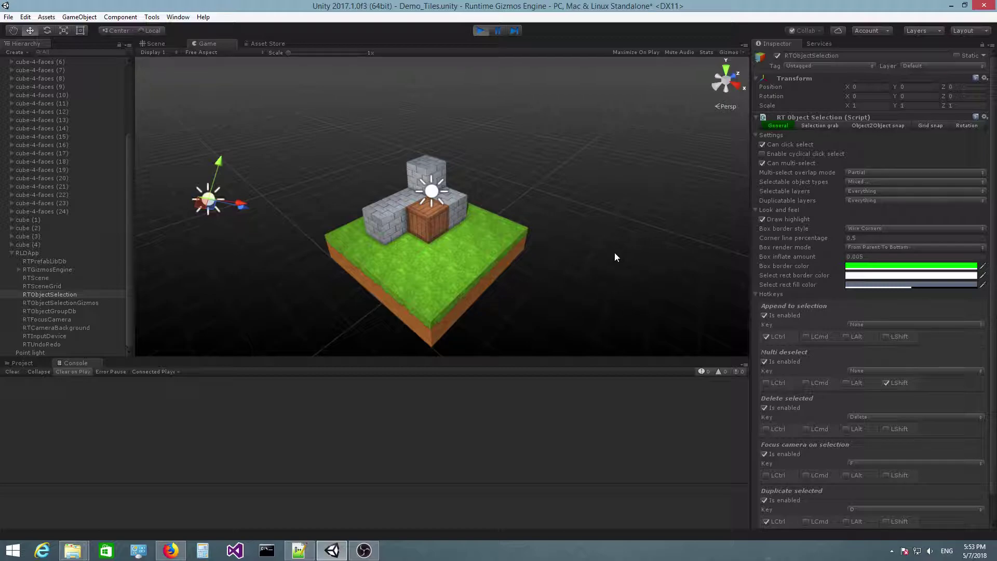
left_click(481, 265)
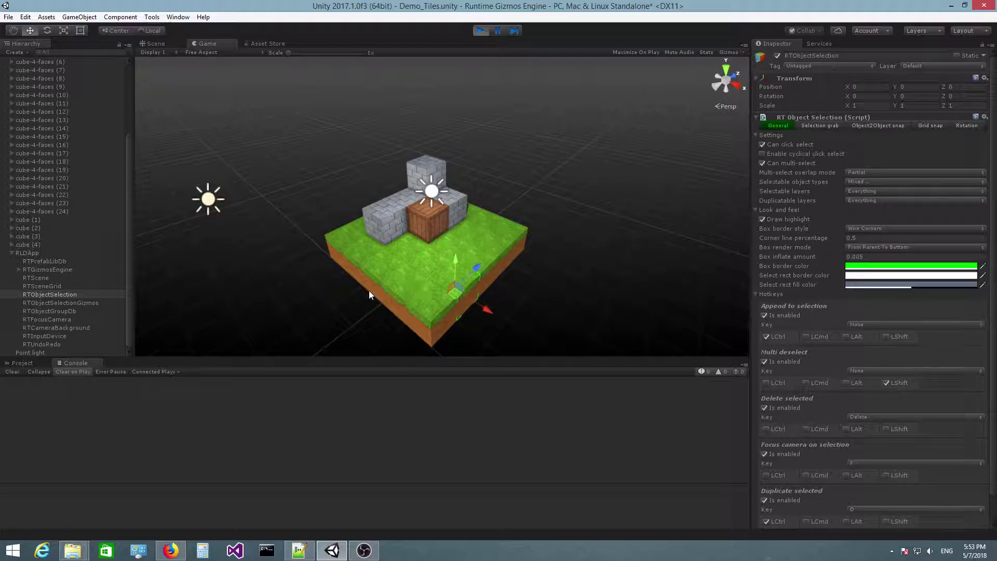
left_click_drag(588, 128, 325, 321)
left_click(533, 219)
Step: Exclude Default from Selectable layers and try box-selecting the tiles
left_click(851, 191)
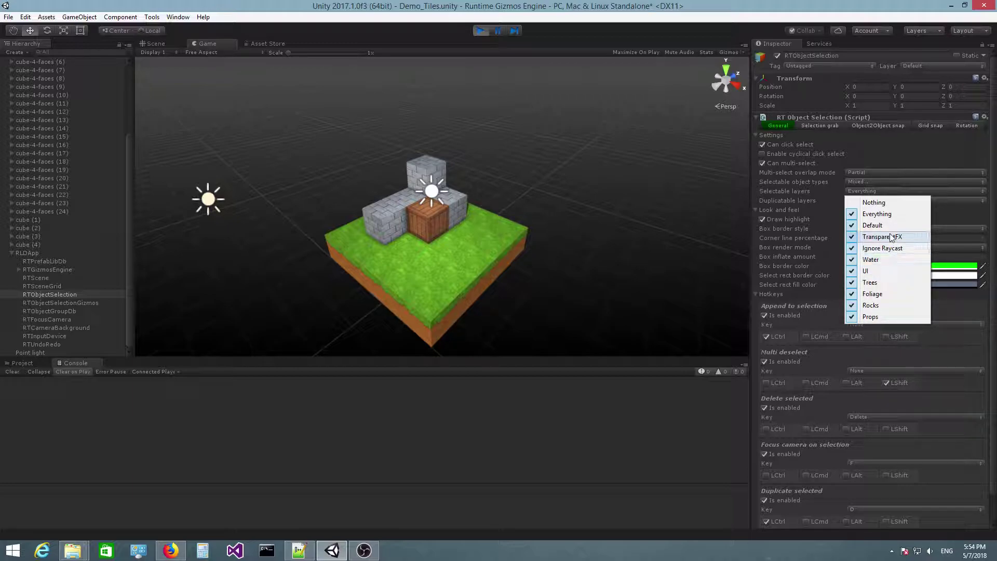
left_click(513, 255)
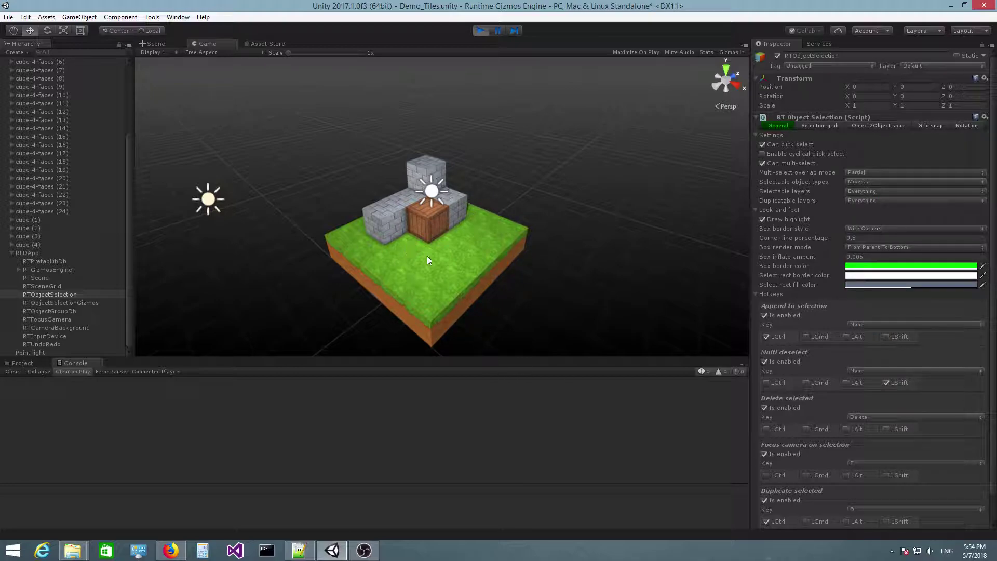
left_click(874, 192)
left_click(872, 229)
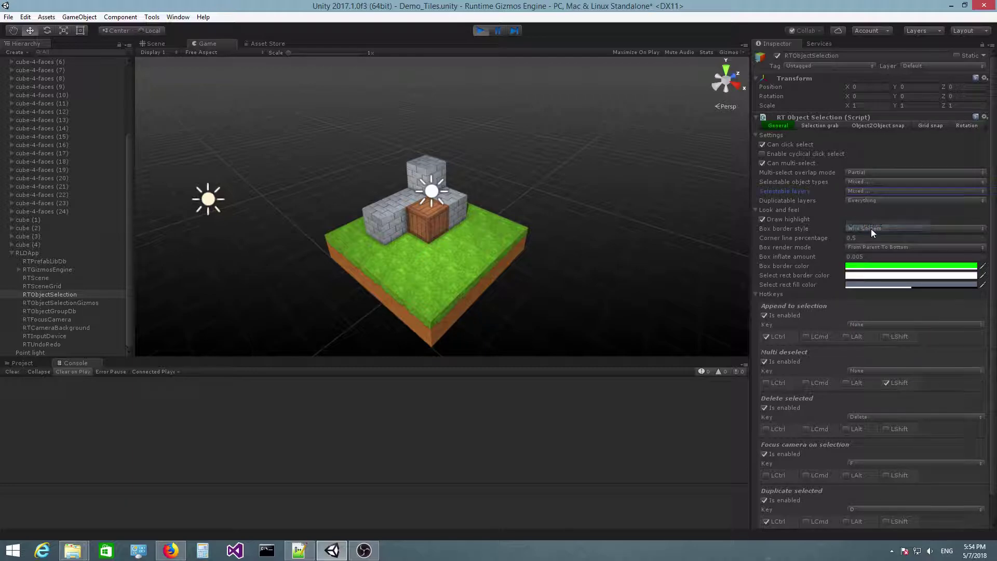
left_click(859, 191)
left_click(647, 257)
left_click_drag(589, 151, 340, 311)
Step: Re-enable the Default layer, then select a grass tile and box-select the tile island
left_click(883, 190)
left_click(876, 226)
left_click(450, 248)
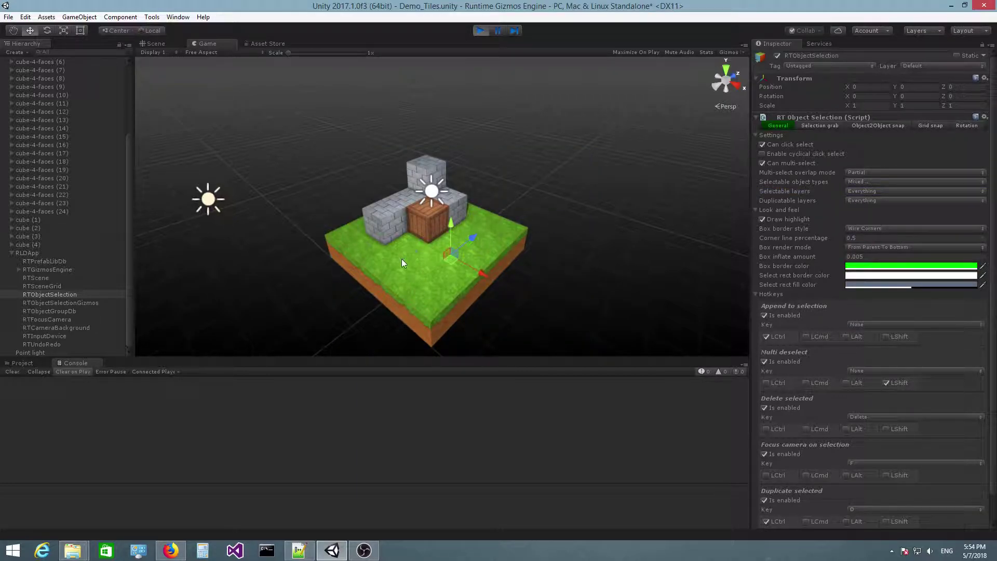
left_click_drag(332, 130, 561, 346)
left_click(505, 302)
Step: Duplicate the corner grass tile with Ctrl+D, move the copy off the block, then undo
left_click(507, 257)
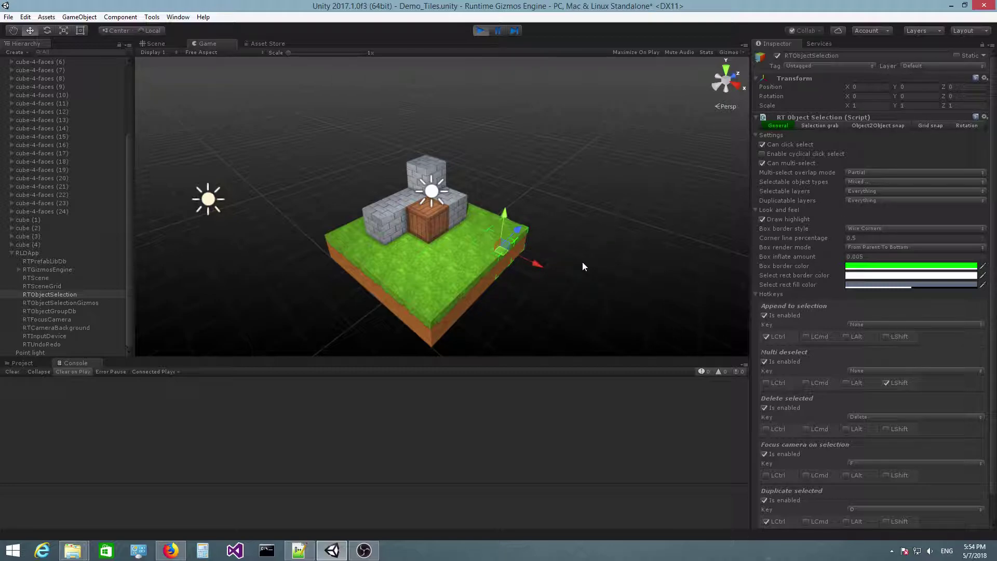
key("ctrl+d")
left_click_drag(531, 264, 621, 273)
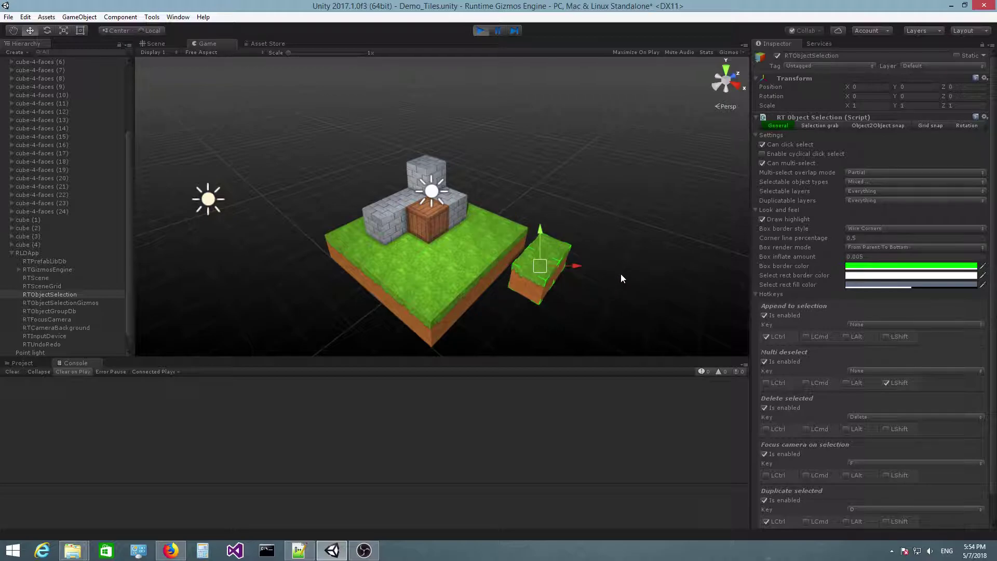
key("ctrl+z")
key("ctrl+z")
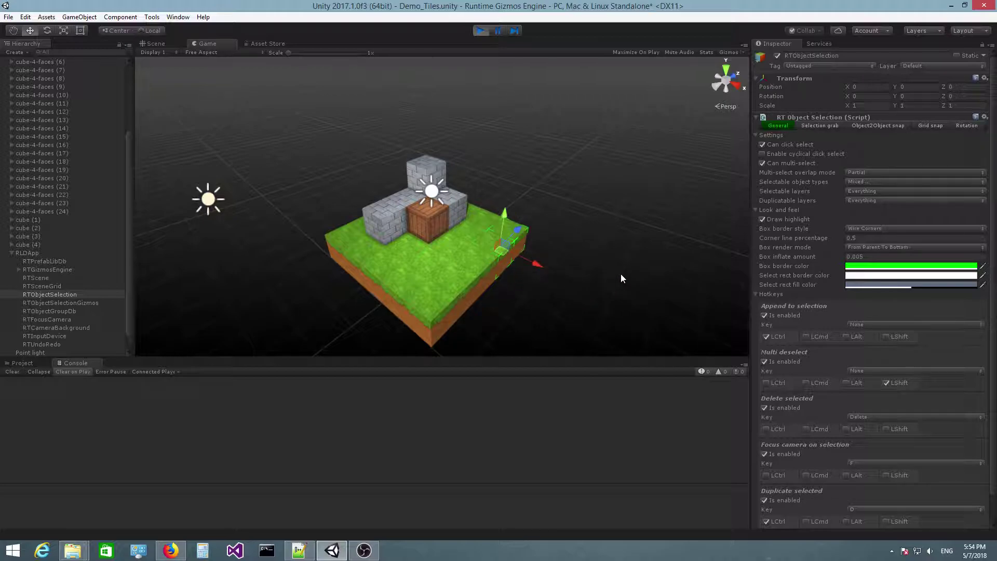
Step: Exclude Default from Duplicatable layers, retry duplicating the tile, undo, and deselect
left_click(877, 199)
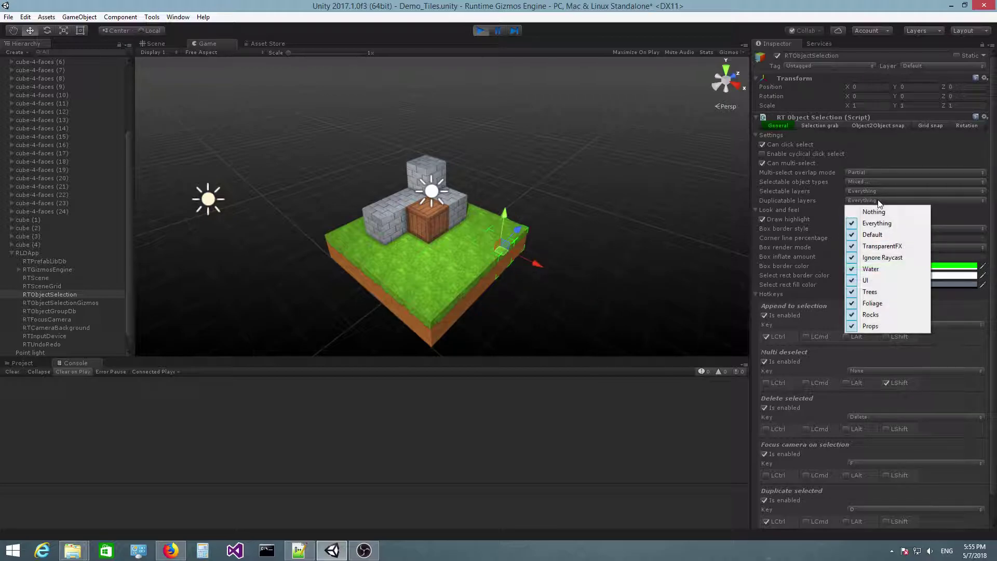
left_click(872, 238)
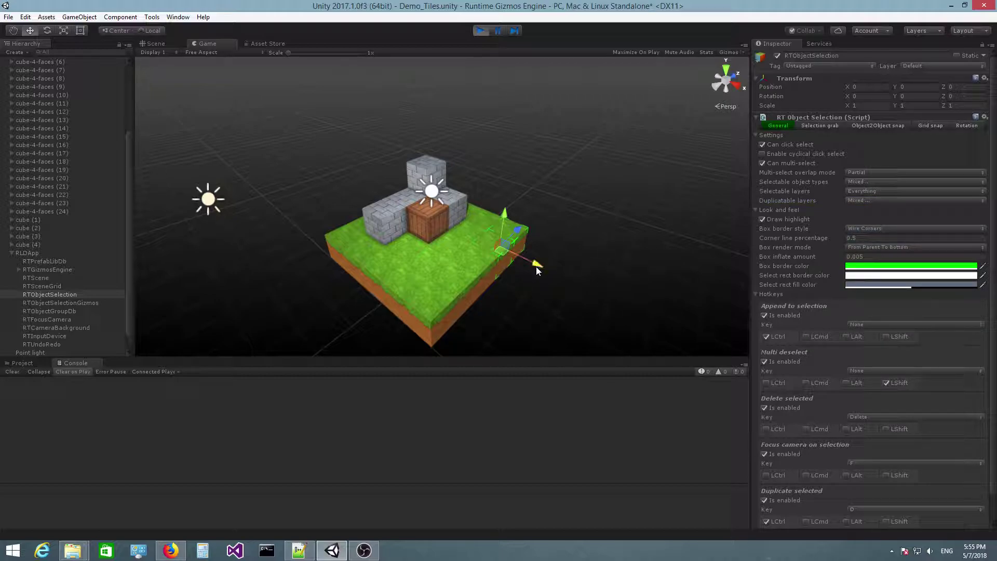
key("ctrl+d")
left_click_drag(535, 266, 565, 283)
key("ctrl+z")
key("ctrl+z")
left_click(542, 271)
Step: Re-enable Default in Duplicatable layers, duplicate the corner tile again, then undo the move
left_click(853, 200)
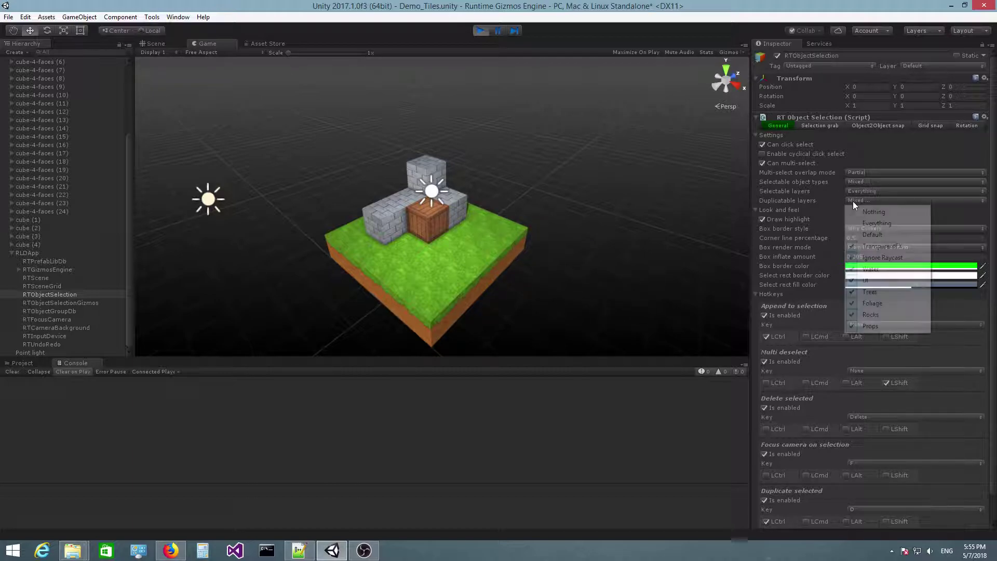
left_click(872, 235)
left_click(521, 246)
key("ctrl+d")
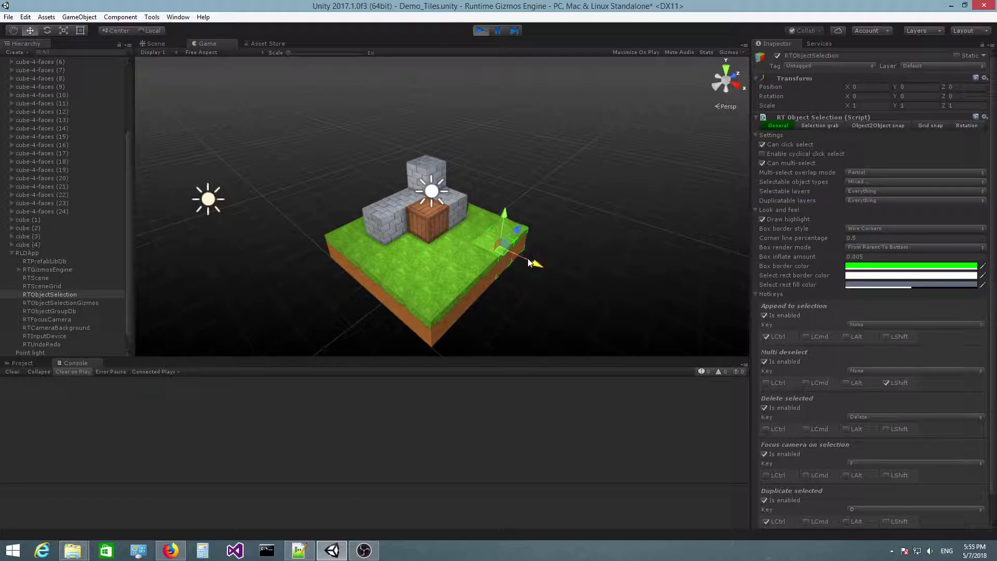
left_click_drag(535, 242, 645, 251)
key("ctrl+z")
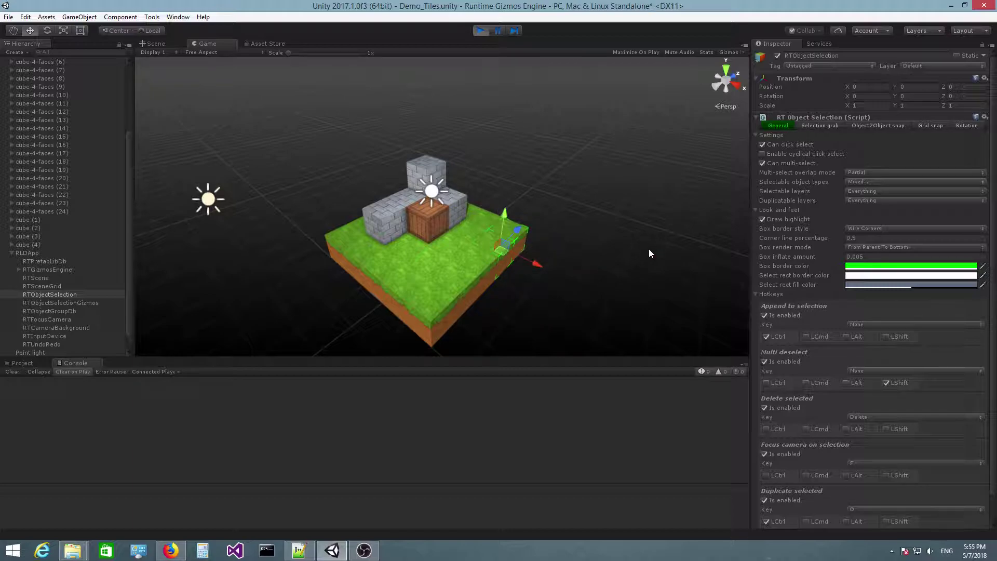